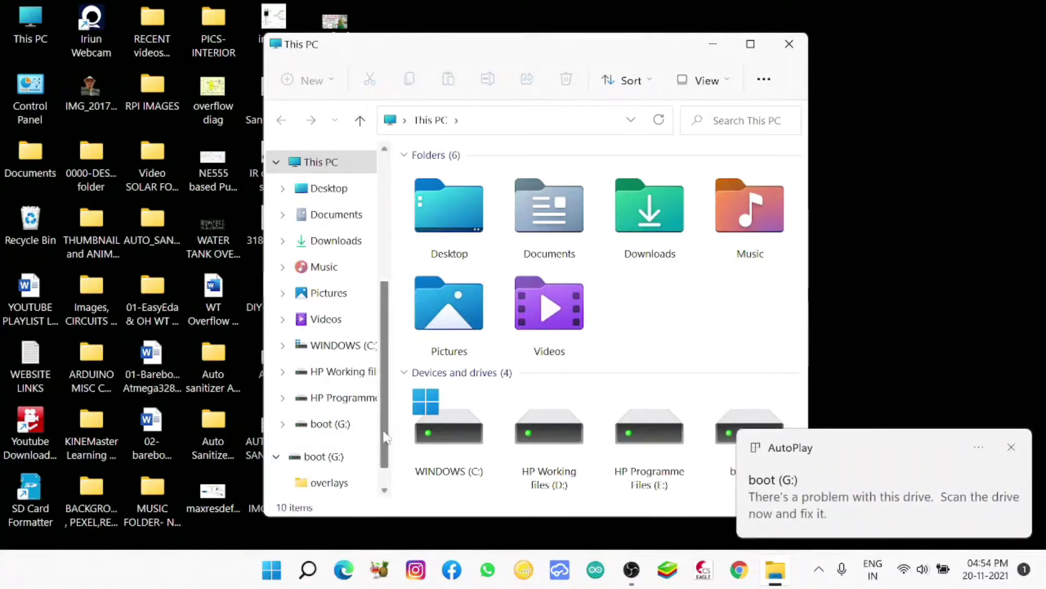
Step: Scan and fix the boot (G:) drive from its AutoPlay problem notification
scroll(385, 458, "down", 1)
scroll(392, 488, "down", 1)
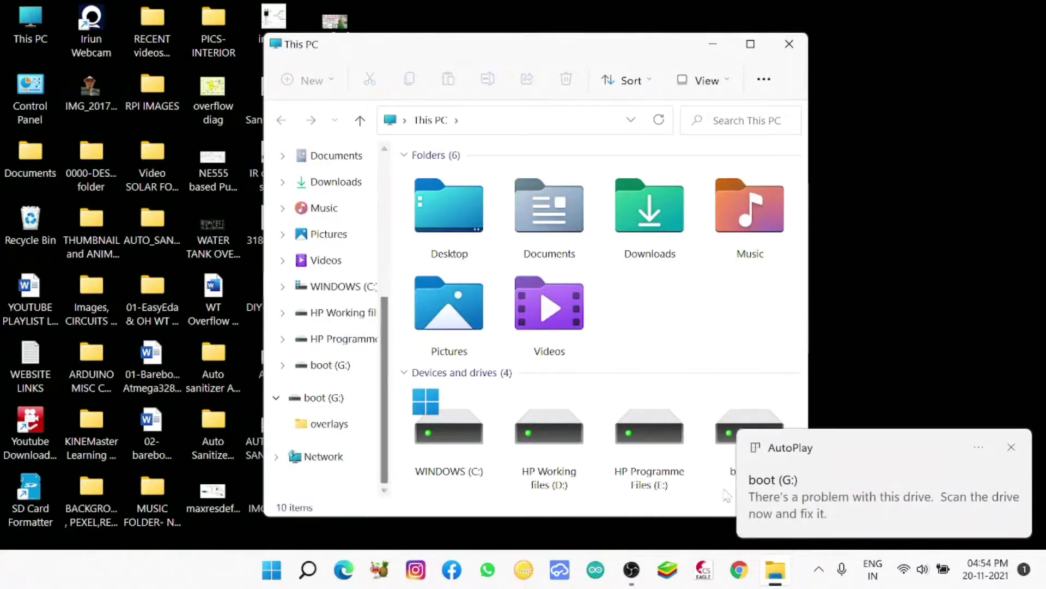
left_click(884, 500)
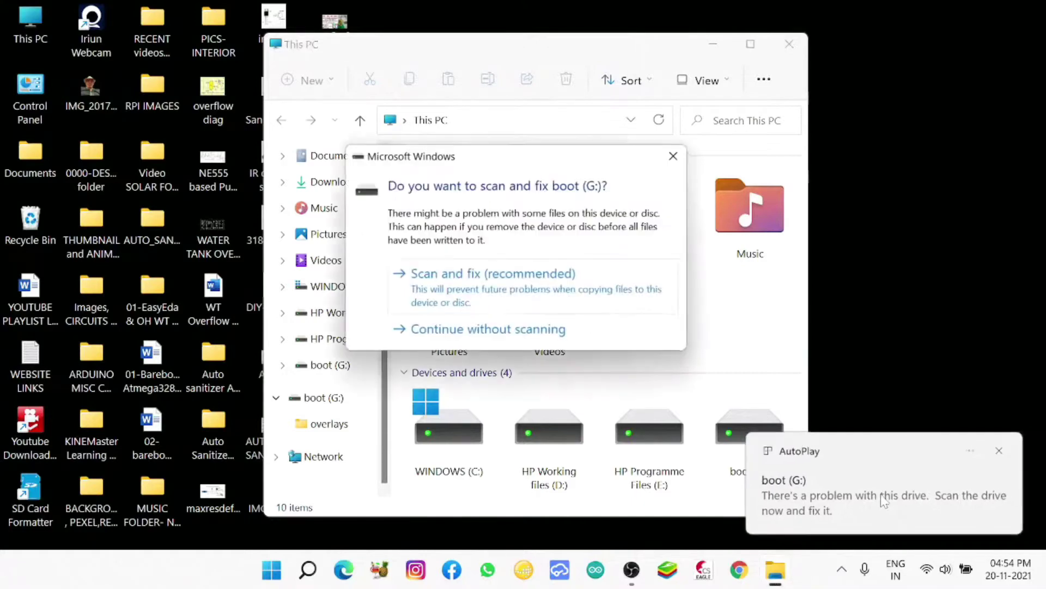
left_click(520, 289)
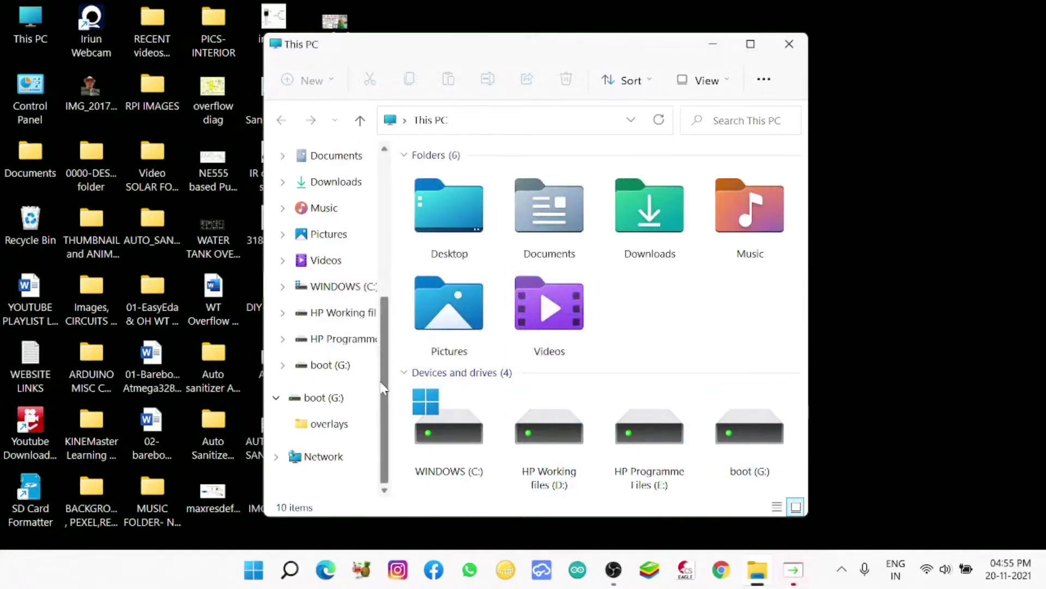
Step: Quick-format the boot (G:) drive at 256 MB capacity as FAT32 with 512-byte allocation units and the volume label boot
left_click(323, 365)
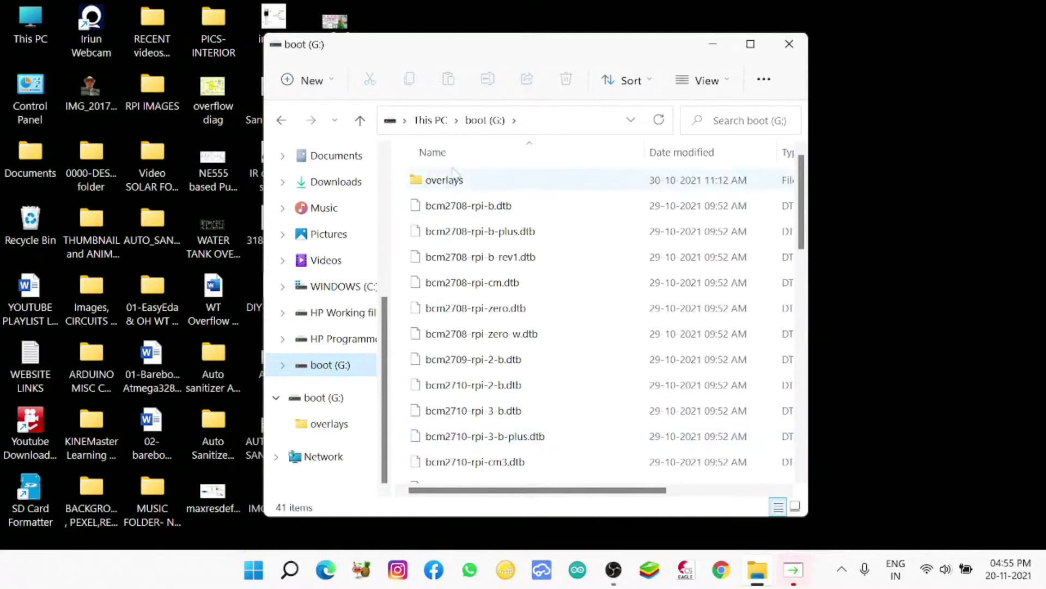
right_click(339, 366)
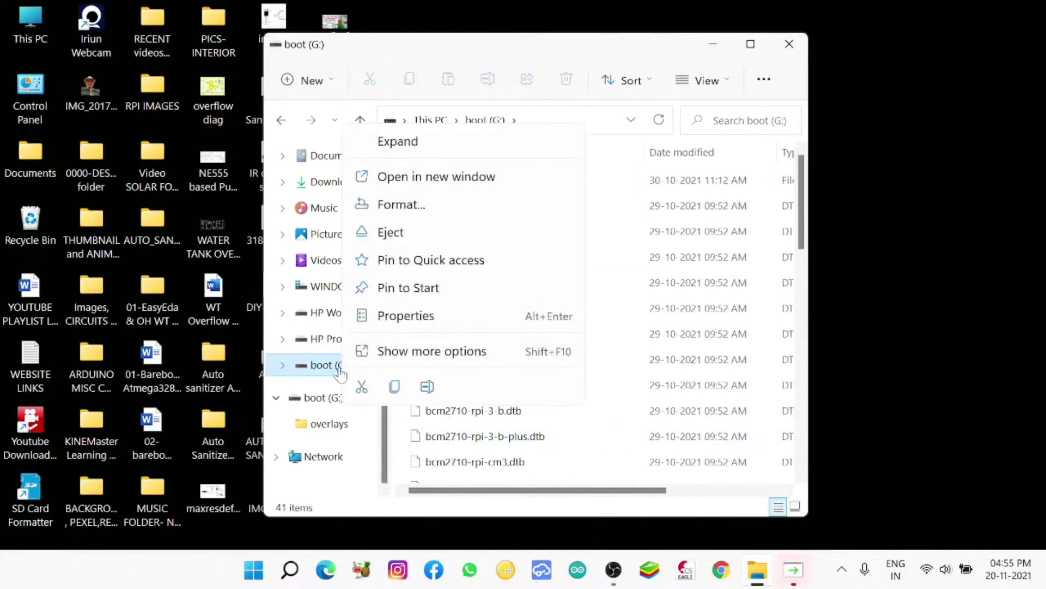
left_click(425, 215)
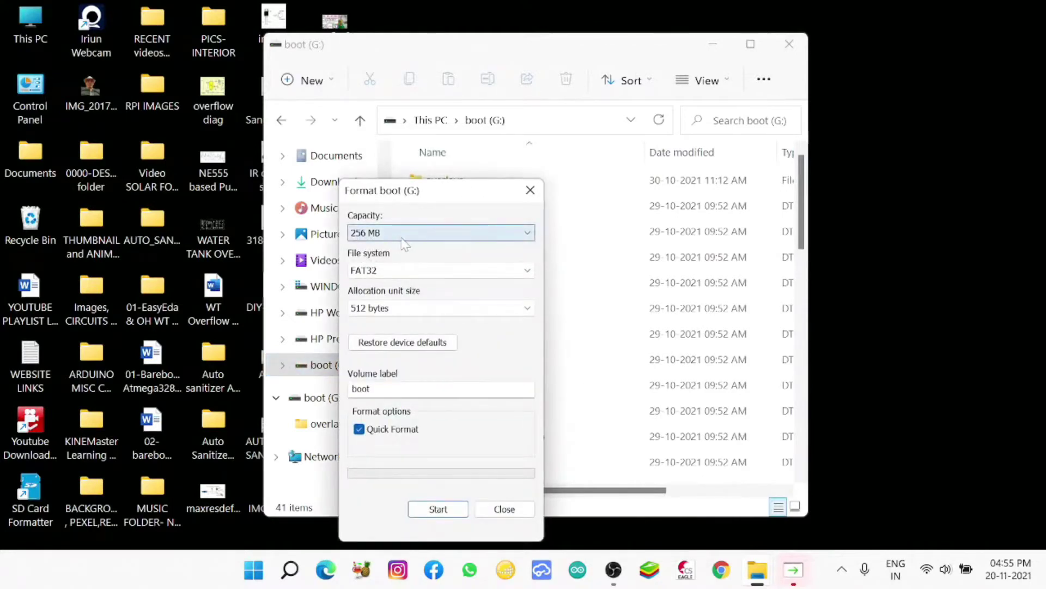
left_click(529, 237)
left_click(531, 242)
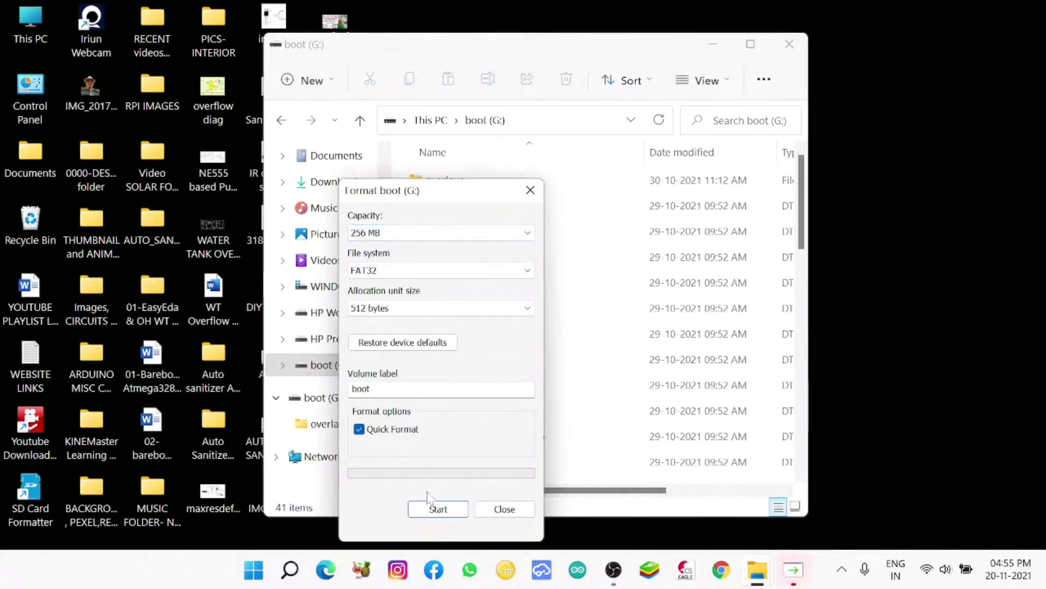
left_click(436, 511)
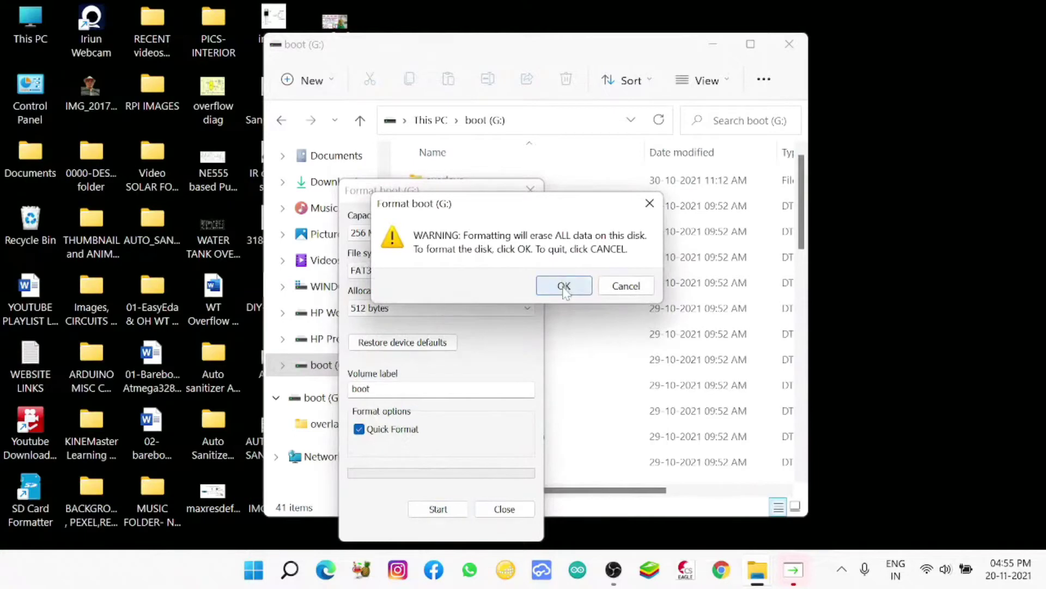
left_click(564, 286)
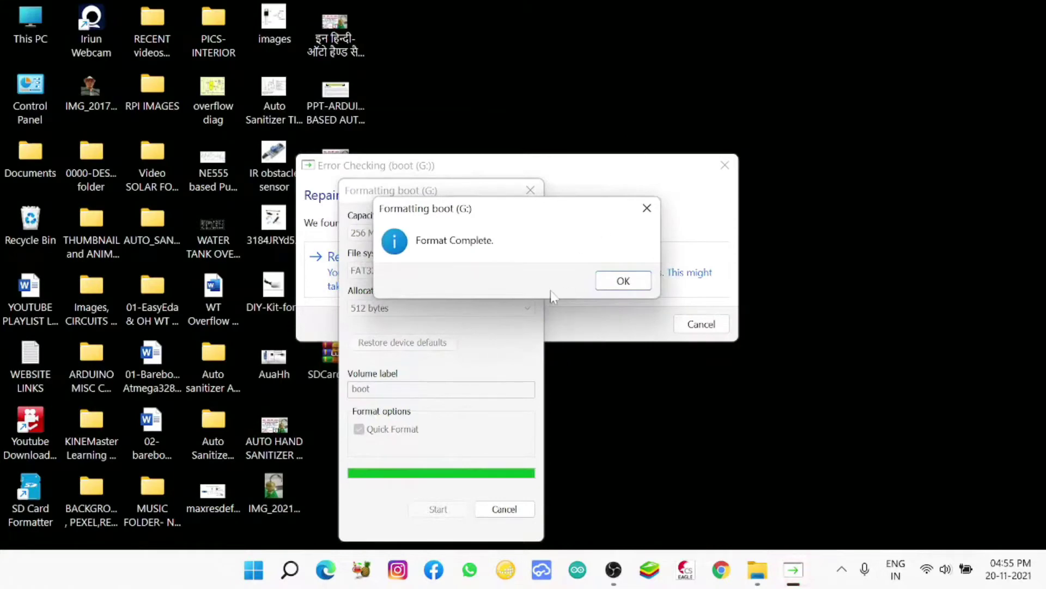
left_click(604, 282)
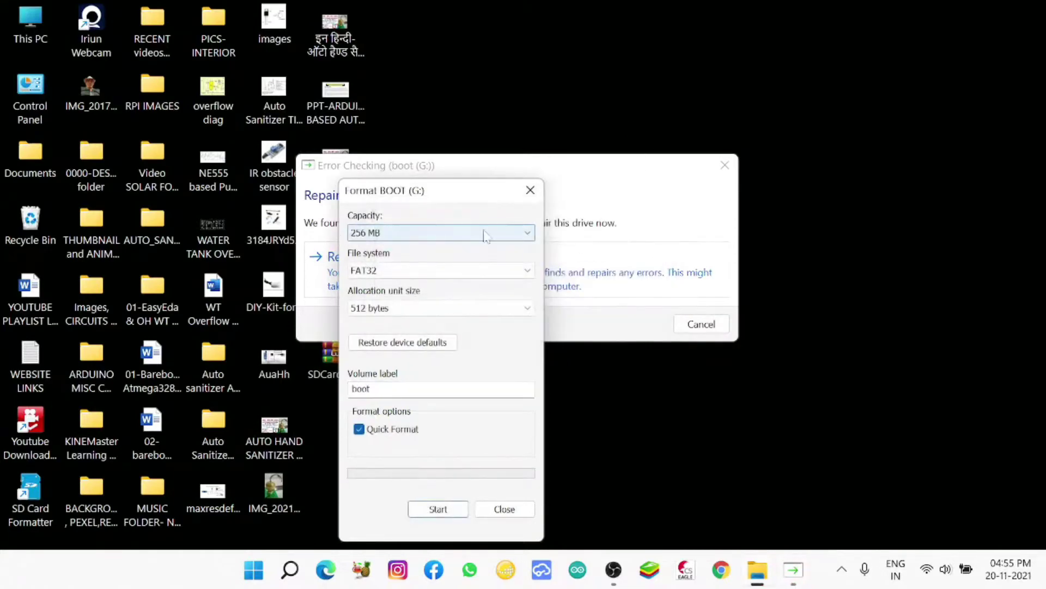
Step: Run the drive repair from the Error Checking dialog for boot (G:) and dismiss its report
left_click(583, 194)
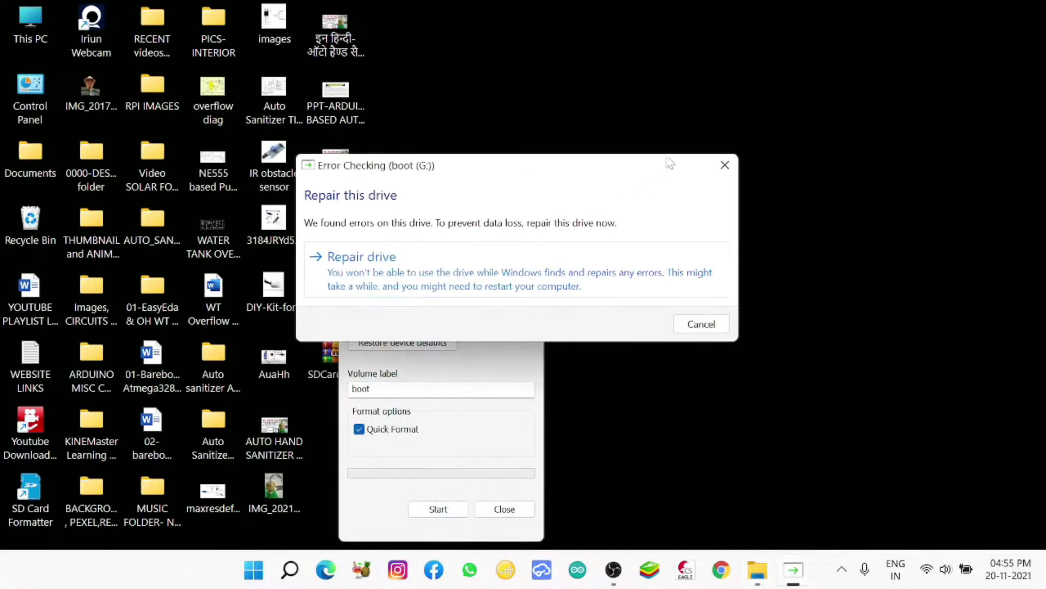
left_click(417, 267)
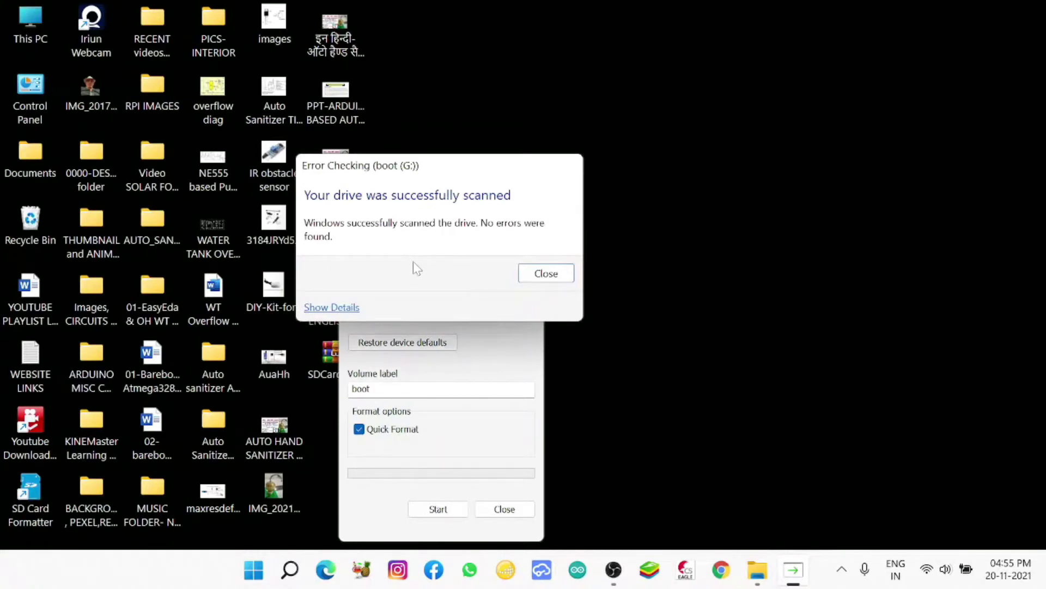
left_click(546, 274)
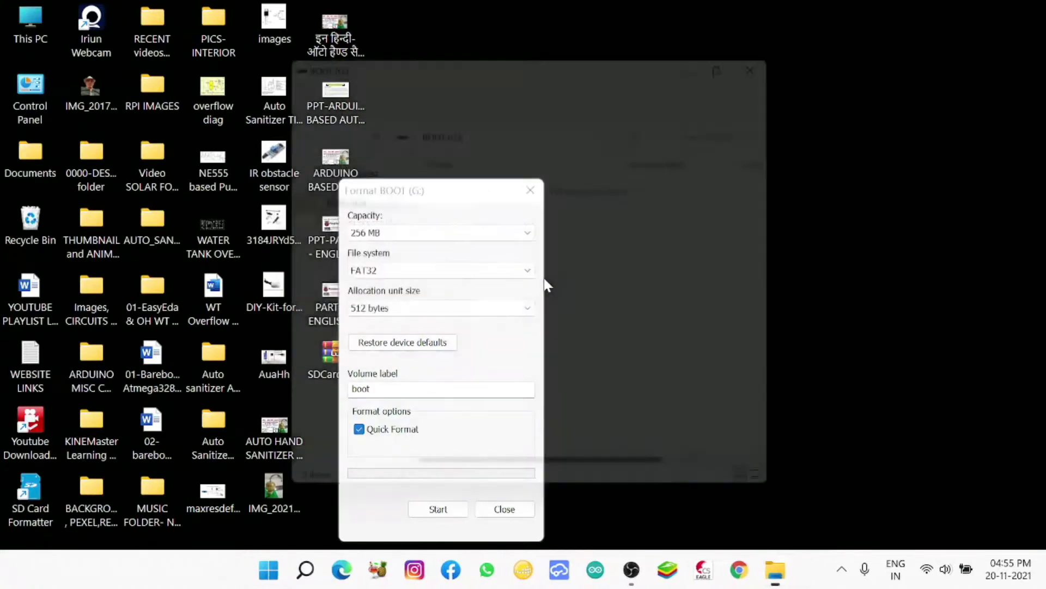
Step: Close the BOOT (G:) folder window and the drive's Format dialog
scroll(545, 284, "right", 3)
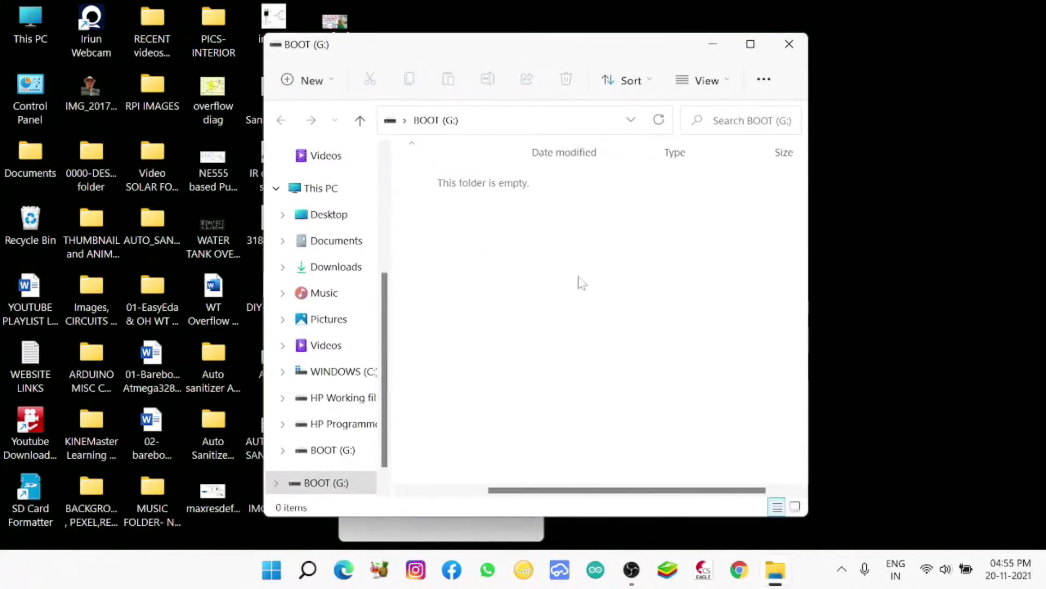
left_click(790, 43)
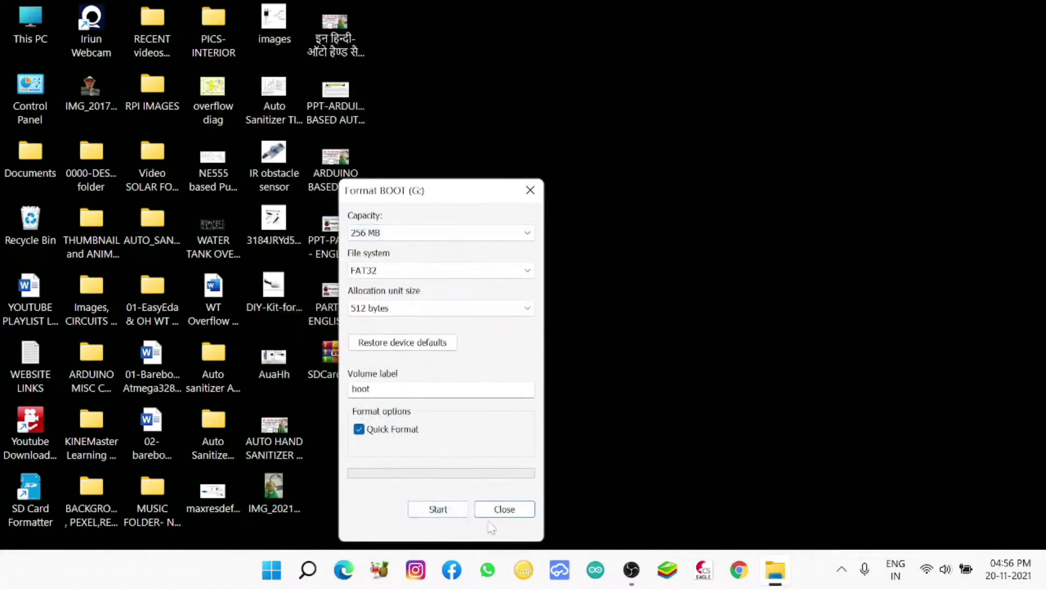
left_click(505, 509)
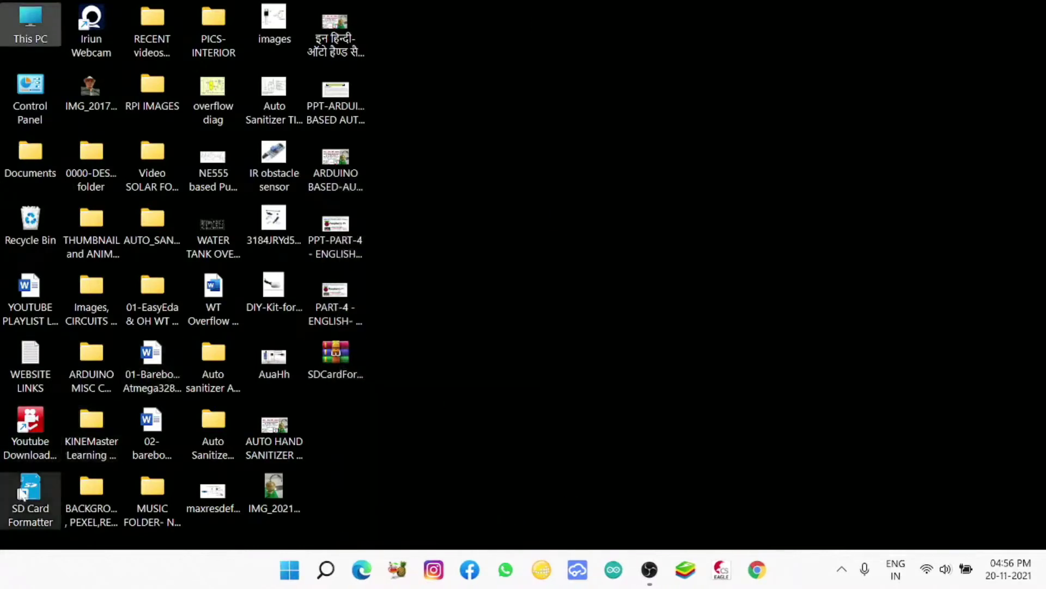
Step: Switch to SD Card Formatter, refresh the card list, quick-format G:\ - BOOT with the volume label BOOT, and close the program
double_click(22, 493)
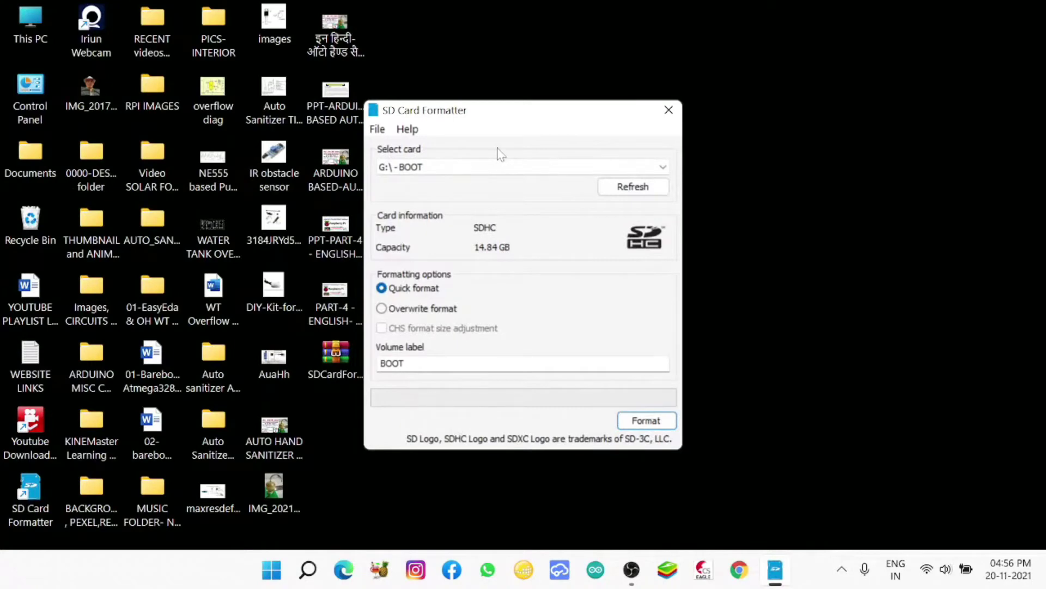
left_click_drag(494, 114, 589, 83)
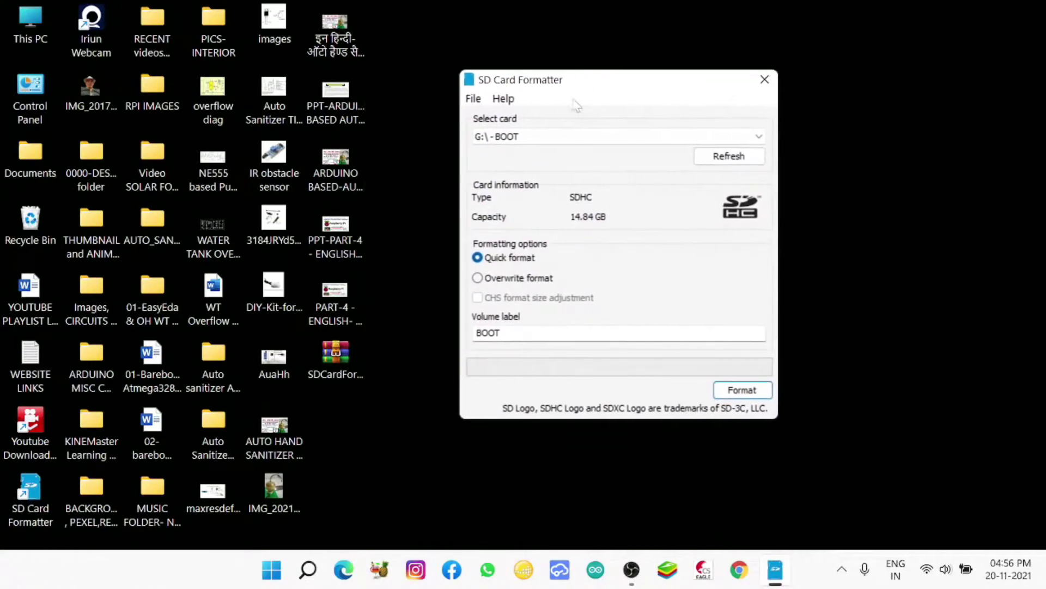
left_click(729, 156)
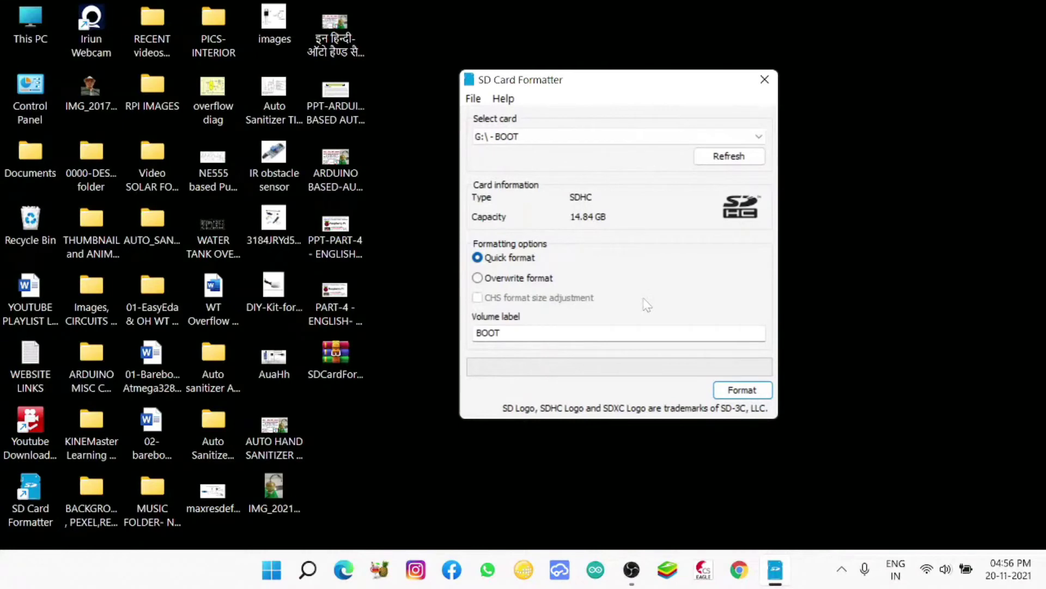
left_click(733, 391)
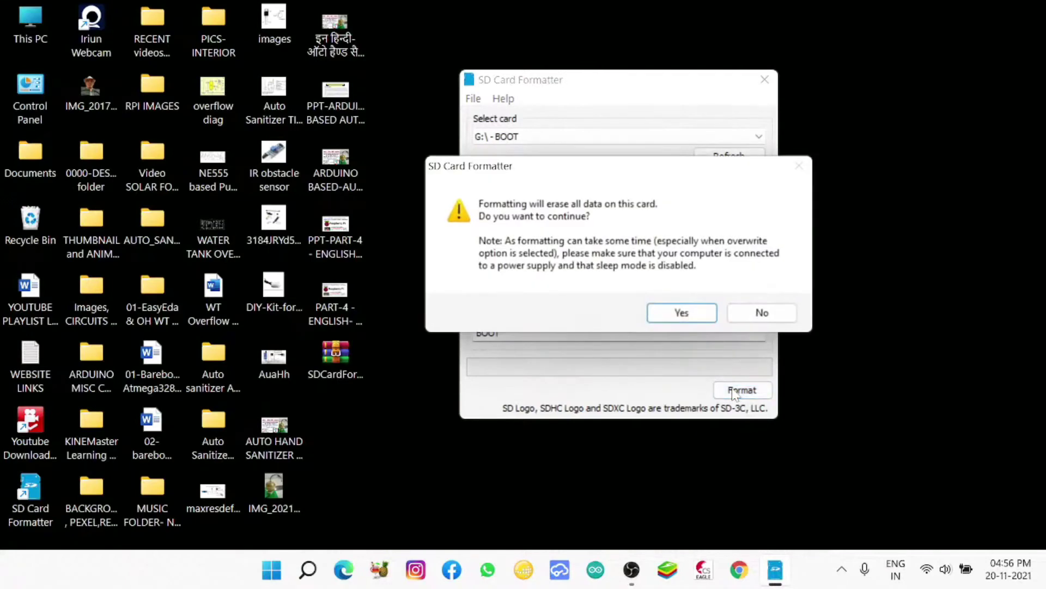
left_click(682, 314)
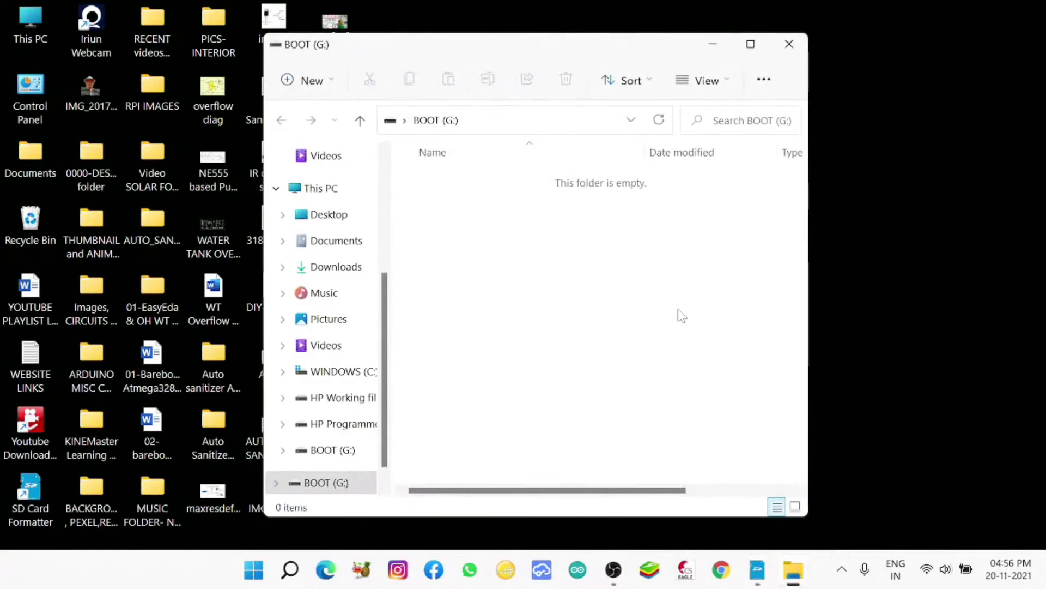
key("alt+F4")
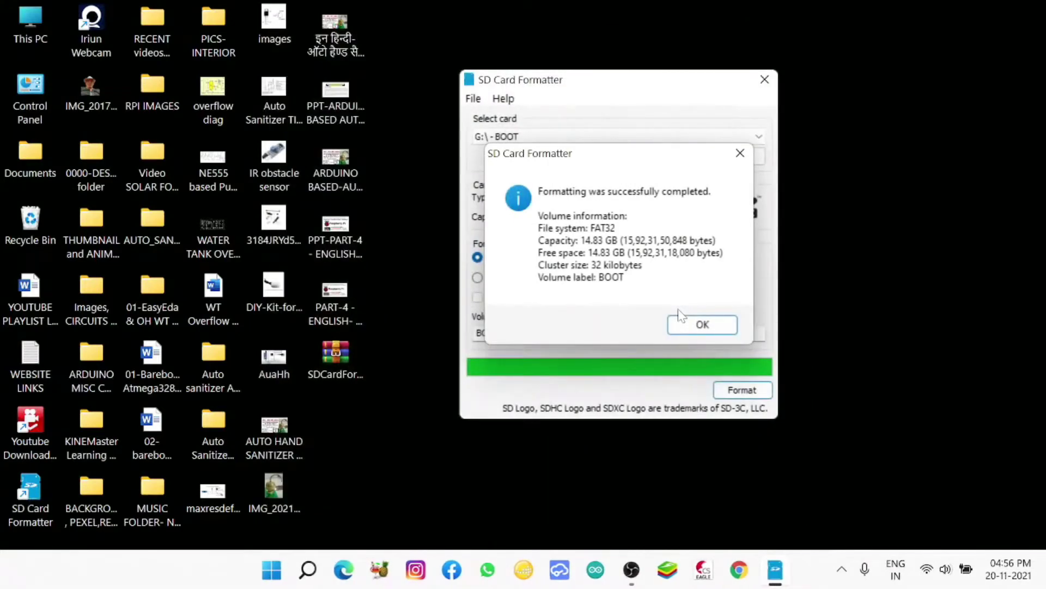
left_click(691, 325)
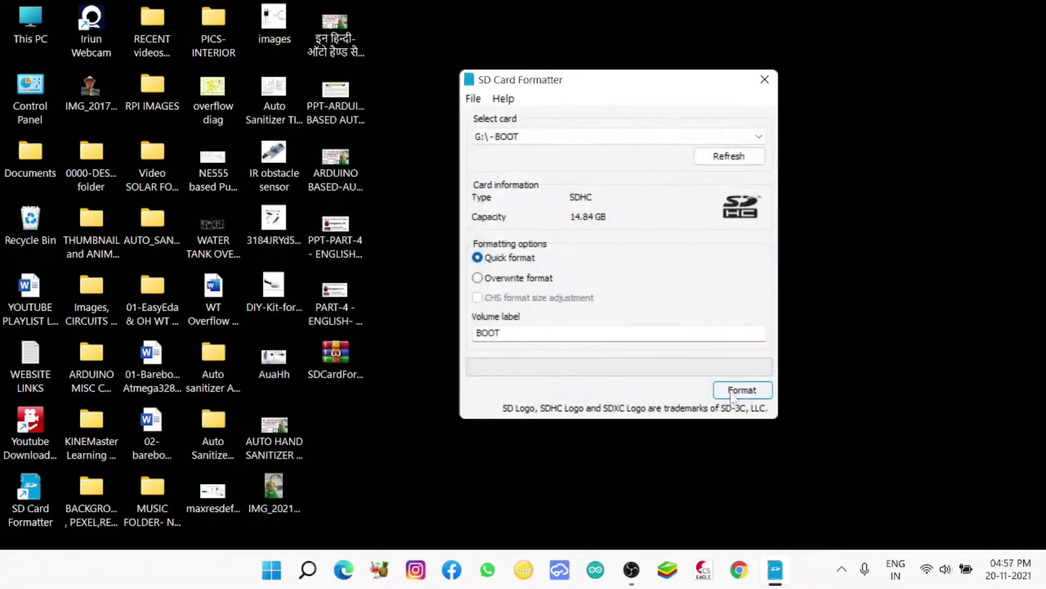
left_click(765, 80)
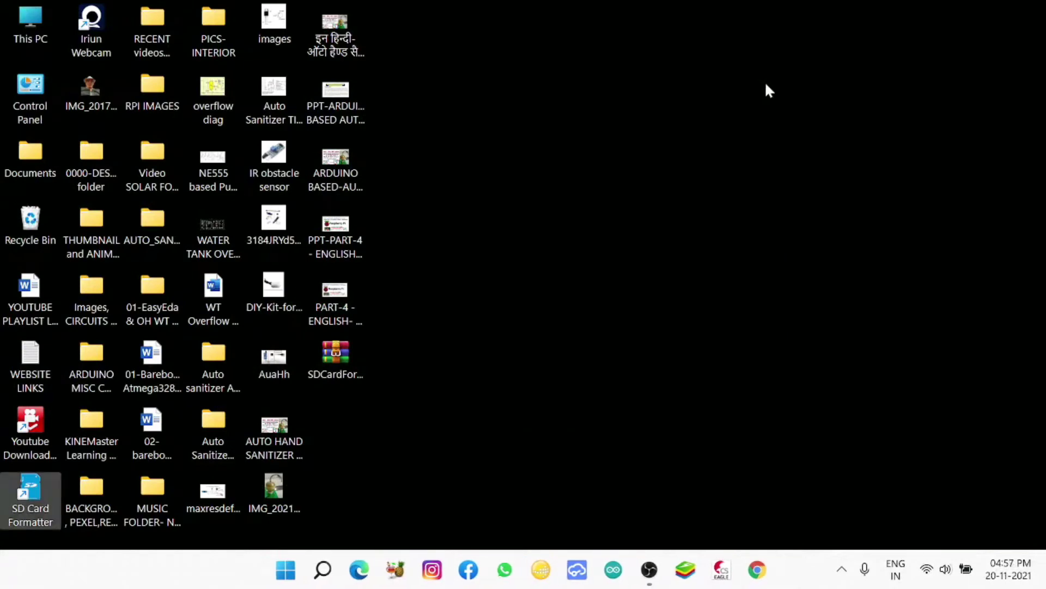
Step: Examine the contents and properties of the BOOT (G:) drive in File Explorer to check its used space, free space and capacity
double_click(31, 22)
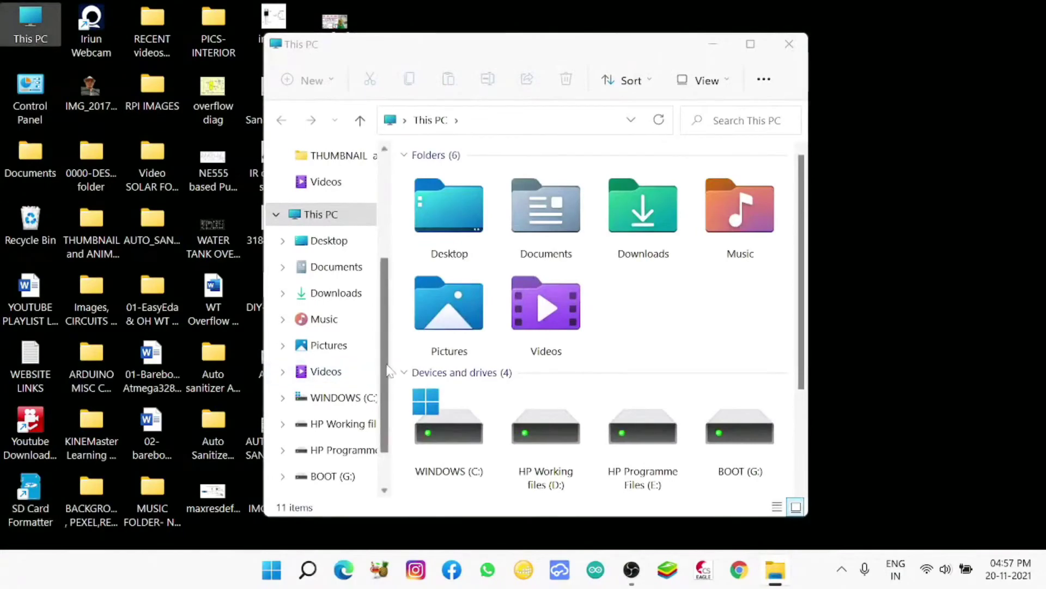
scroll(367, 458, "down", 3)
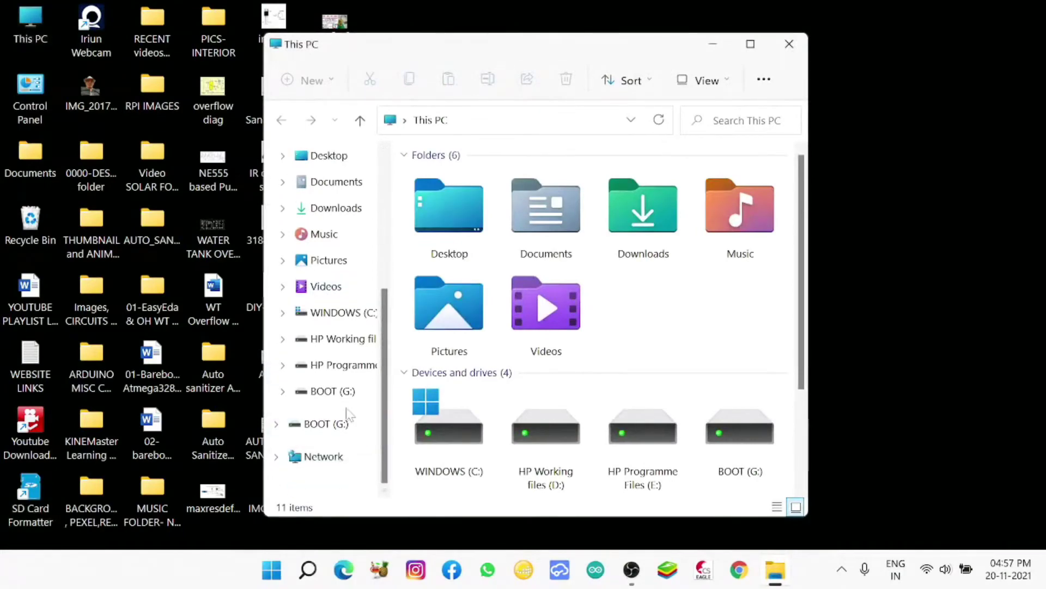
left_click(333, 392)
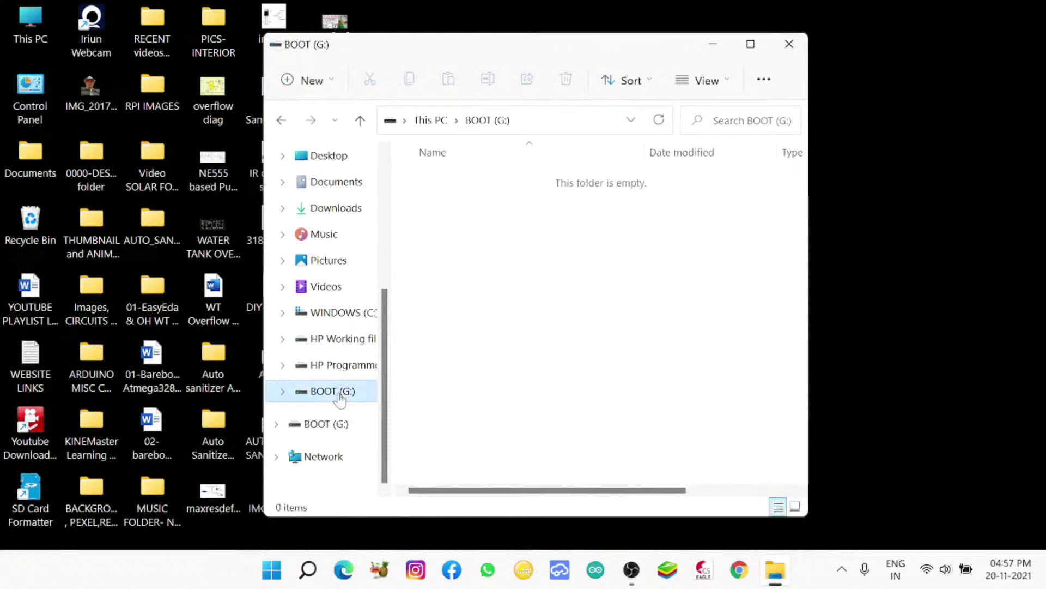
right_click(340, 397)
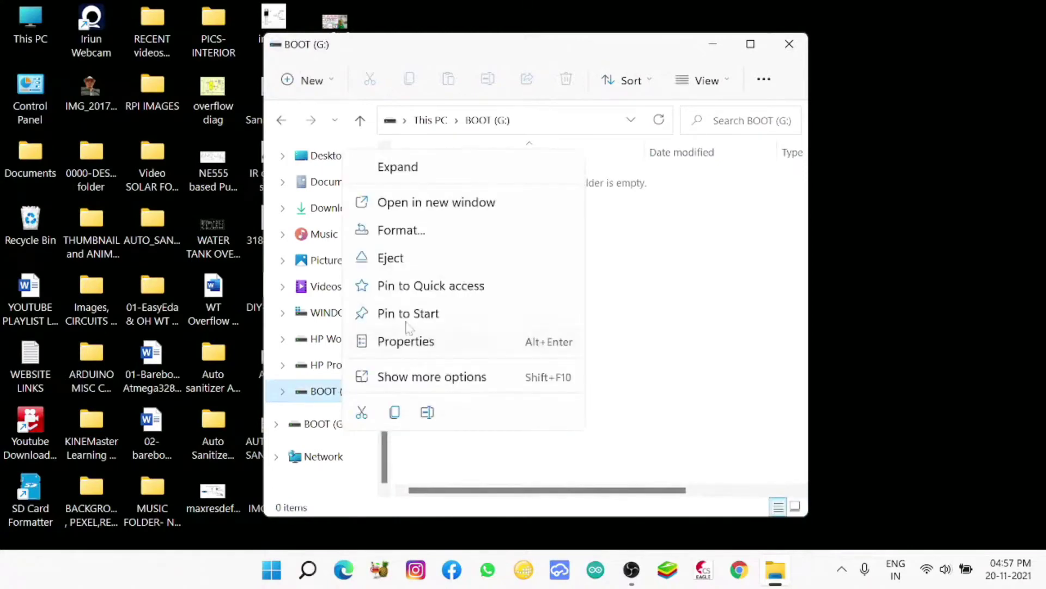
left_click(404, 343)
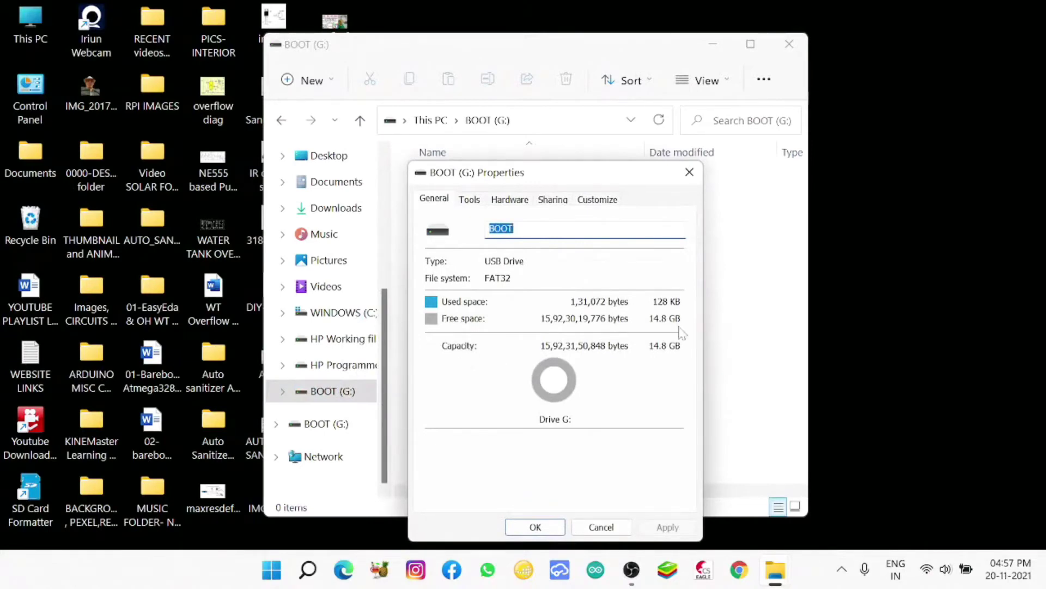
left_click(524, 531)
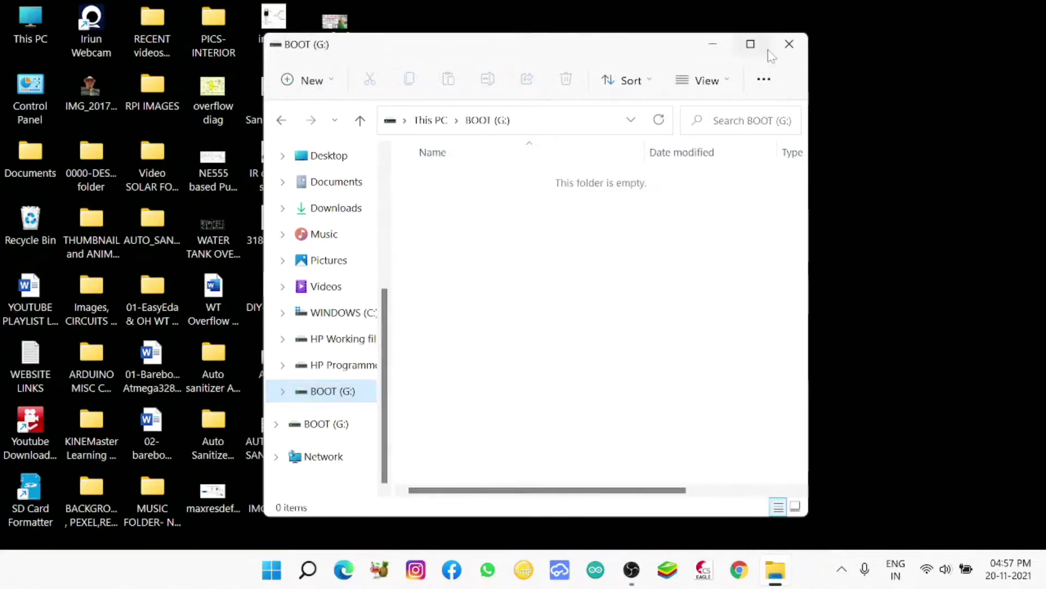
left_click(788, 44)
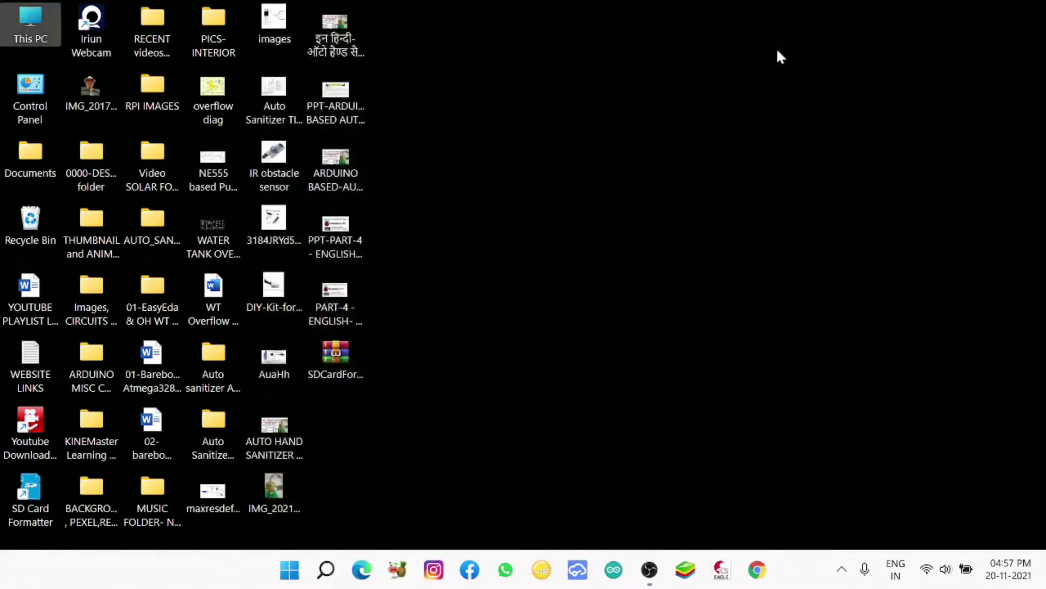
Step: Quick-format BOOT (G:) from This PC with FAT32, 32 kilobytes allocation unit size and the volume label BOOT, and close File Explorer
double_click(40, 12)
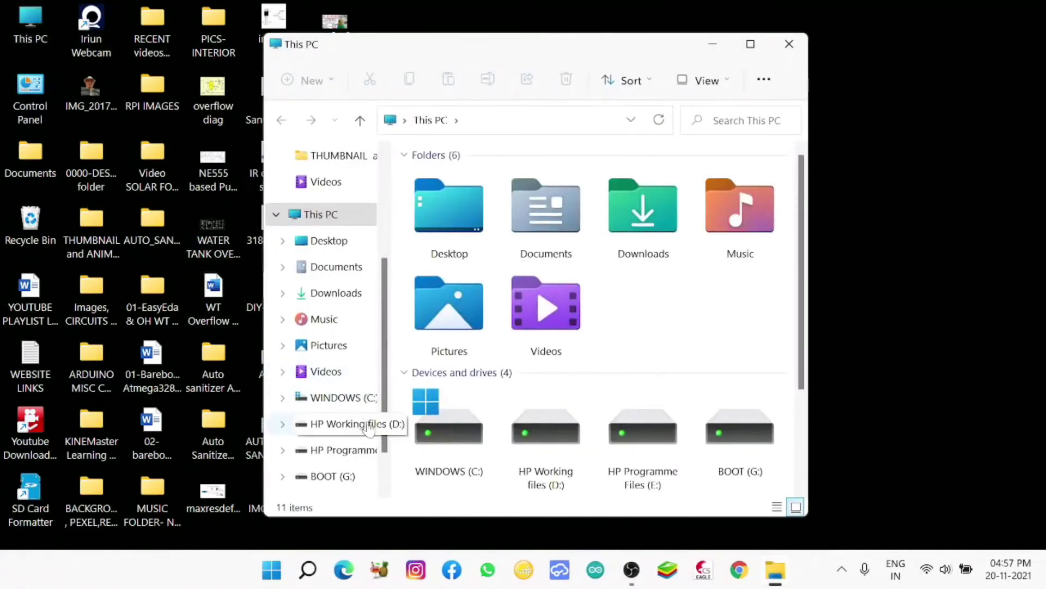
scroll(381, 410, "down", 2)
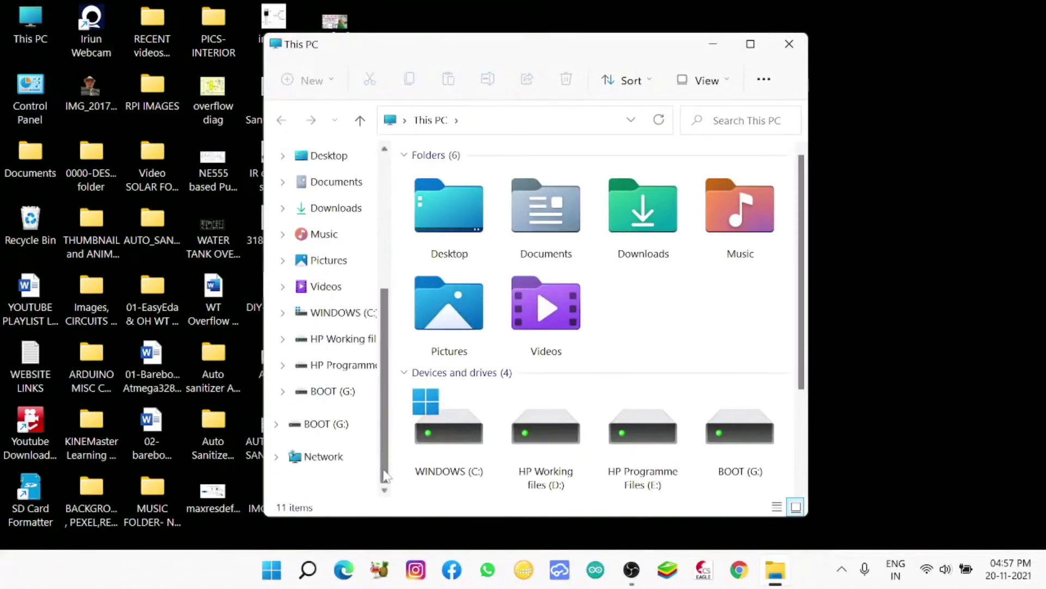
right_click(334, 399)
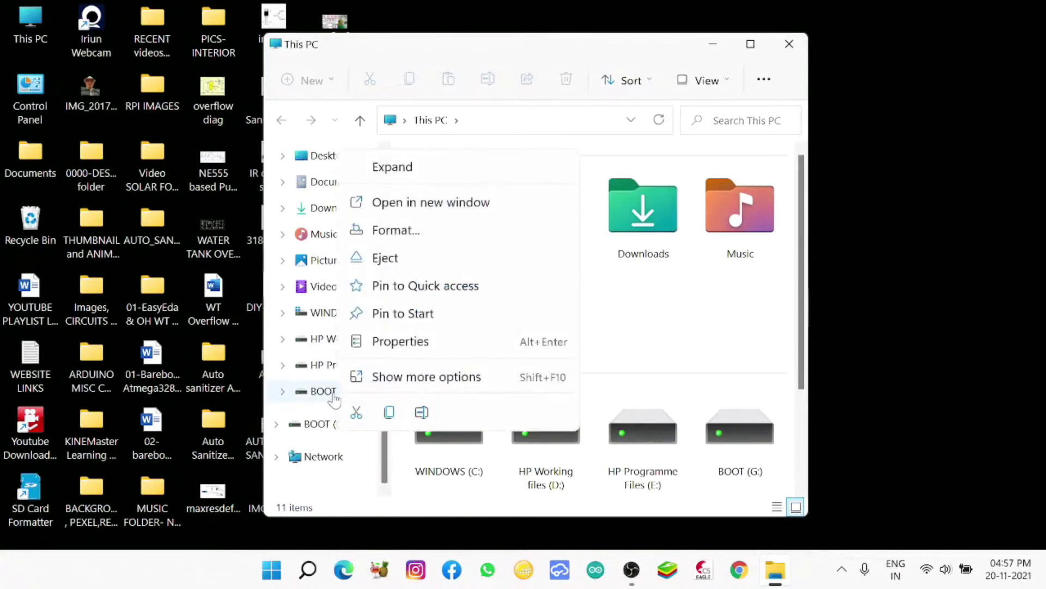
left_click(443, 239)
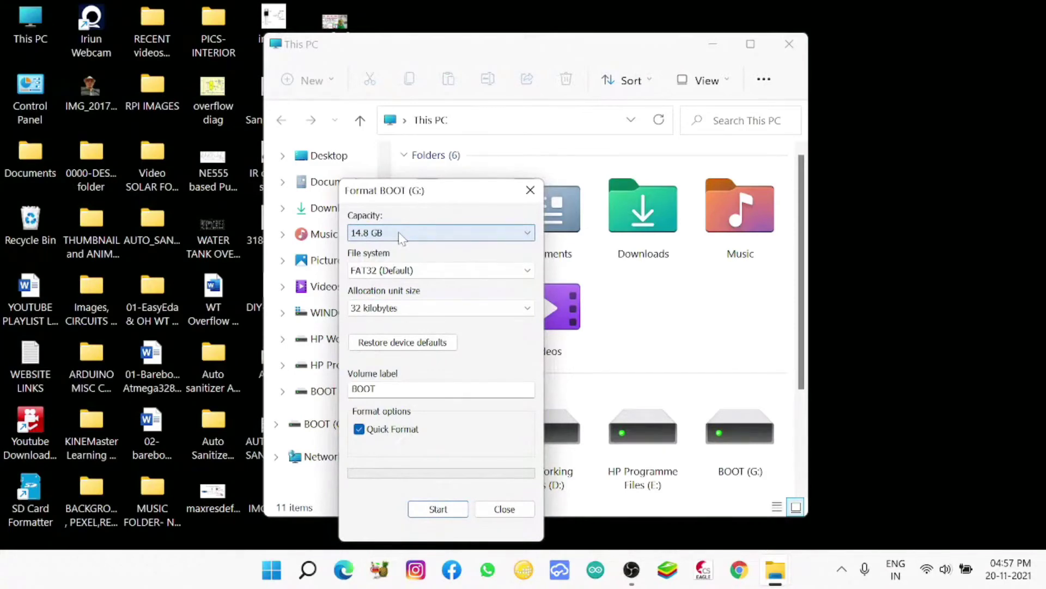
left_click(439, 509)
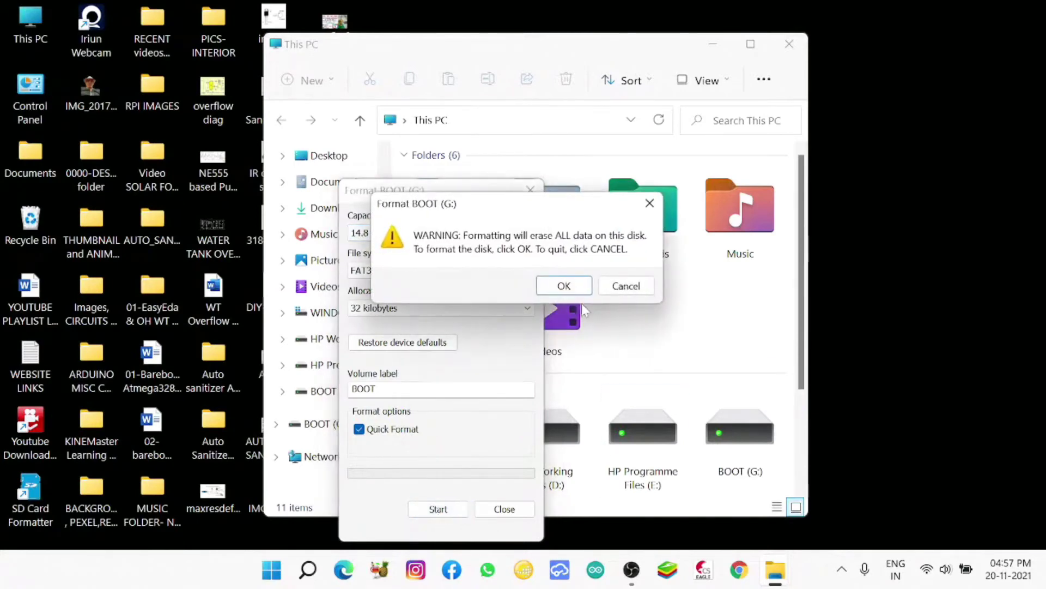
left_click(564, 288)
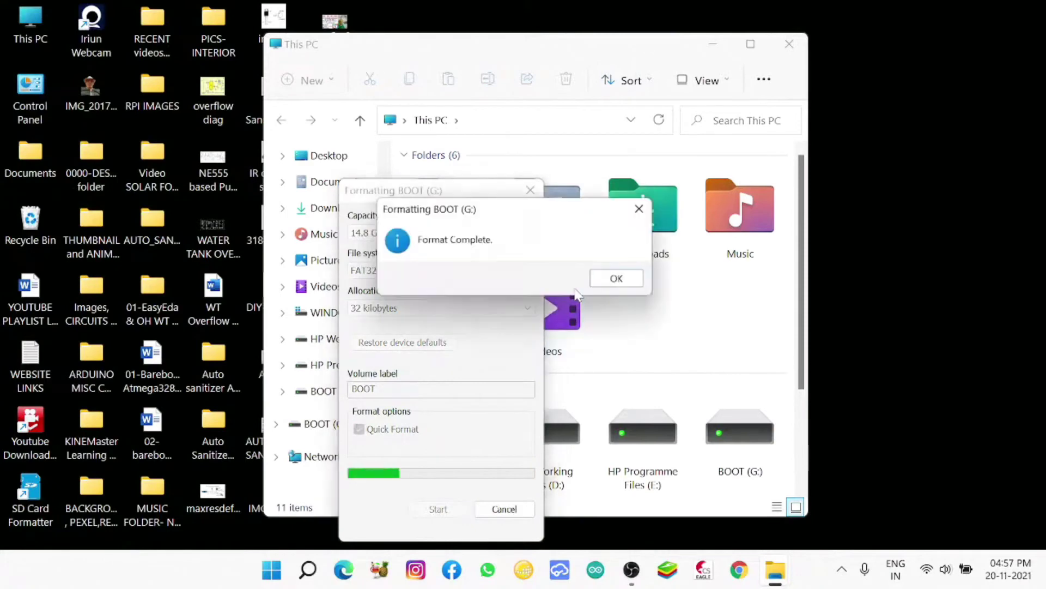
left_click(619, 283)
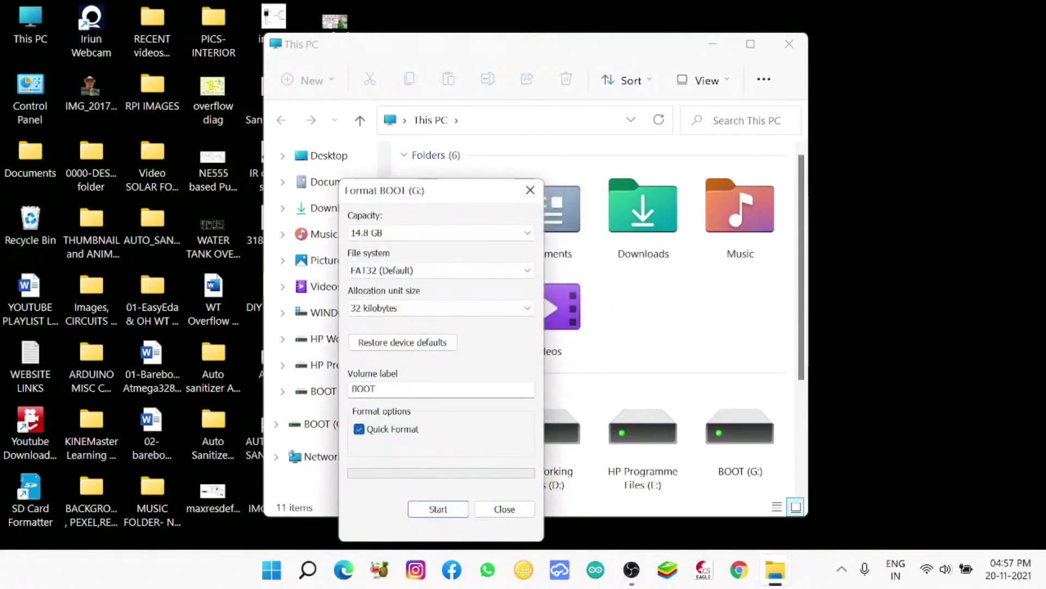
left_click(500, 509)
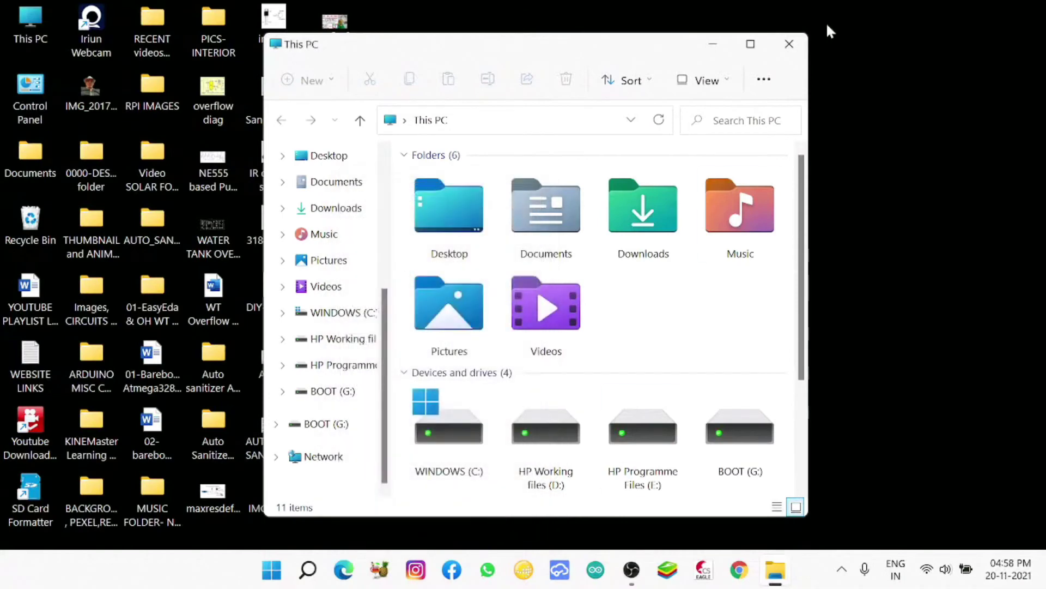
left_click(789, 45)
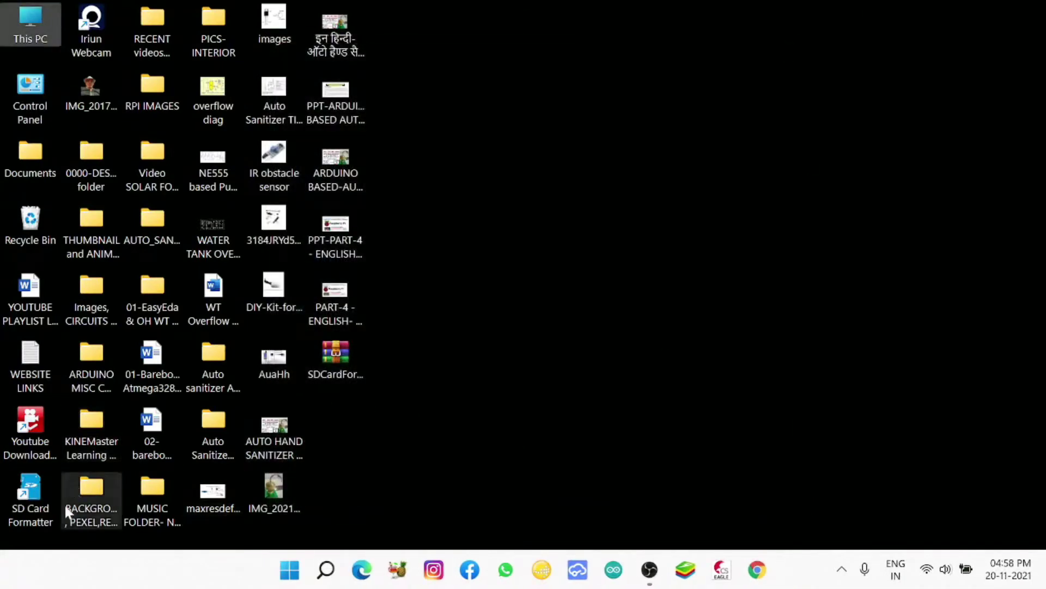
left_click(285, 572)
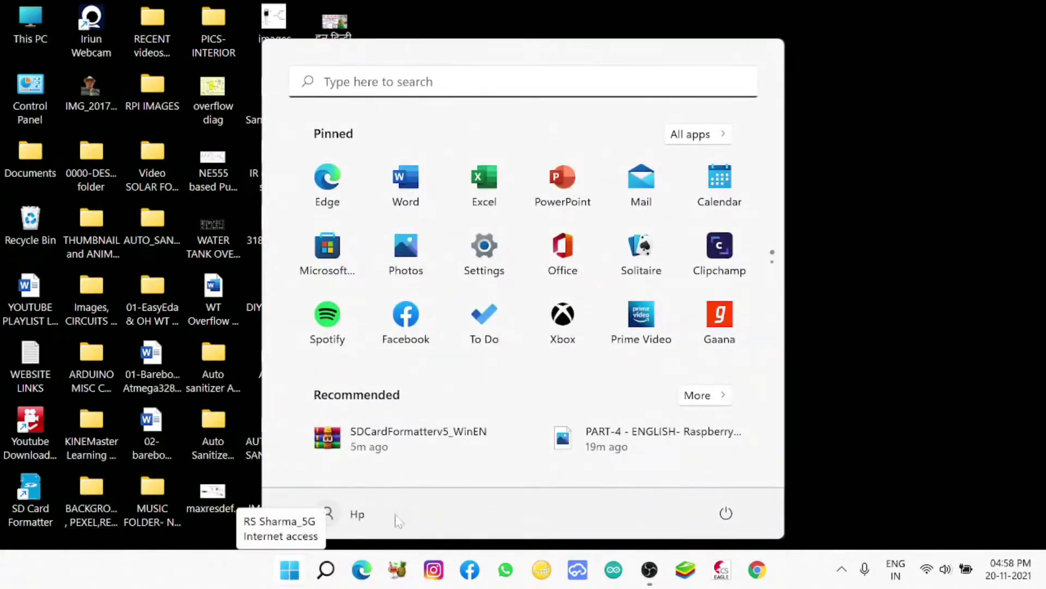
left_click(882, 144)
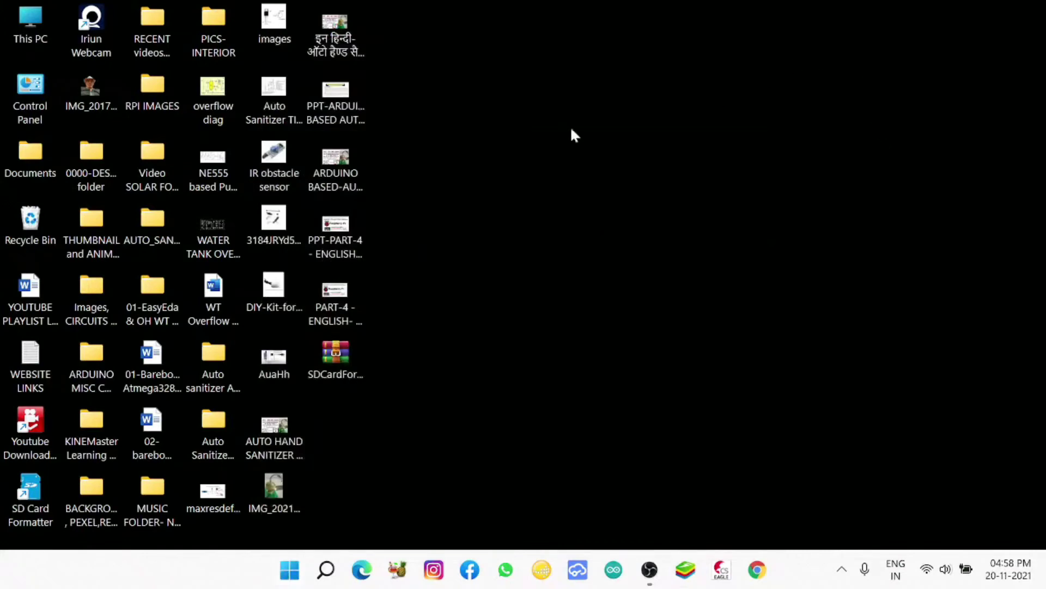